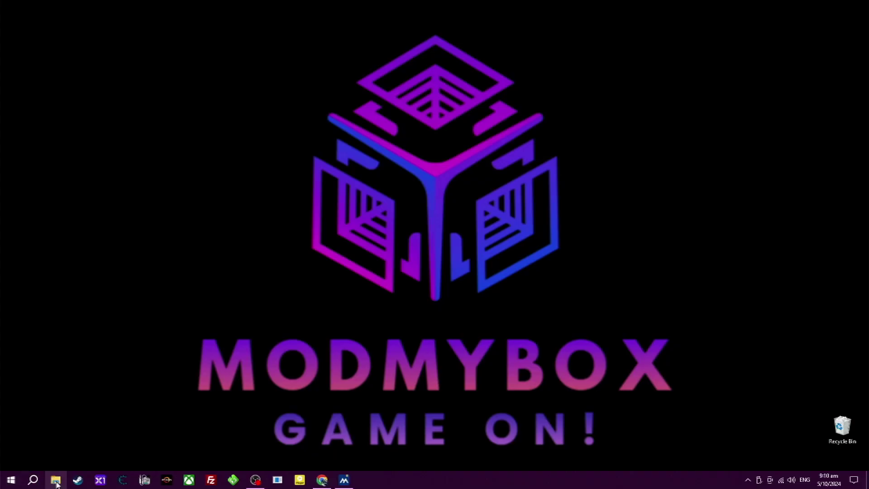
Open File Explorer on the empty USB Drive (K:) and move its window aside.
left_click(57, 480)
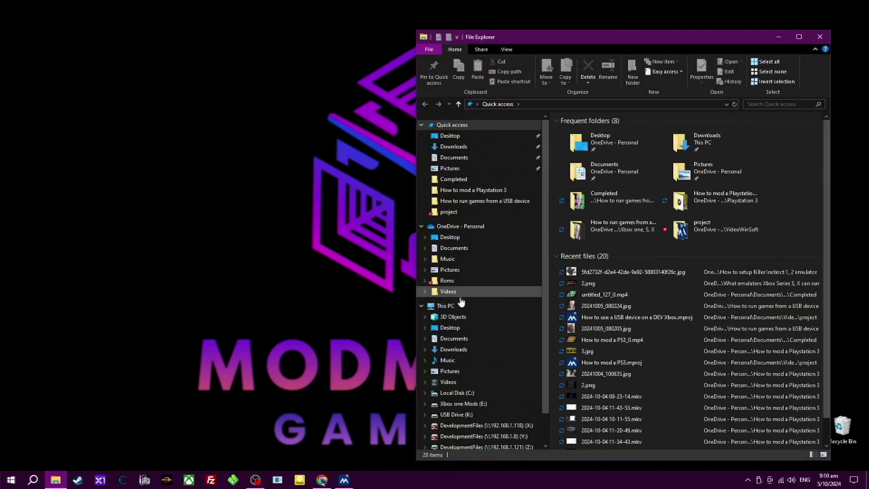
left_click(464, 414)
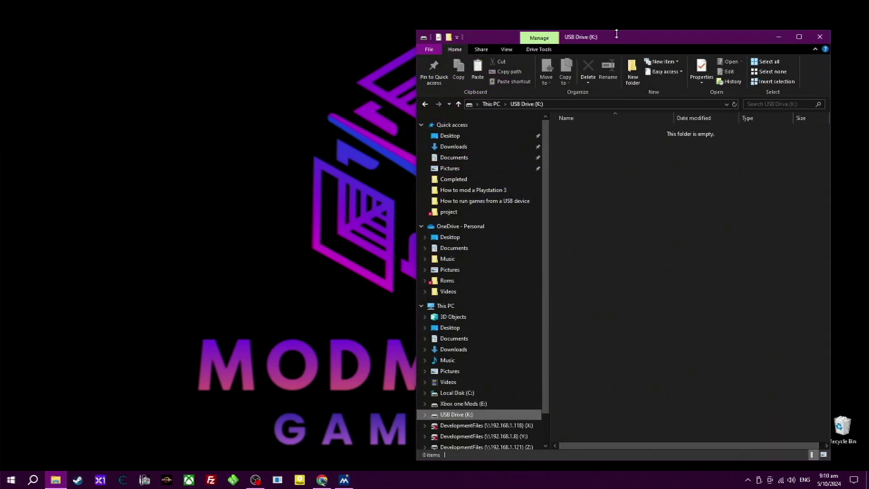
mouse_move(617, 34)
left_mouse_down()
mouse_move(634, 31)
mouse_move(641, 14)
left_mouse_up()
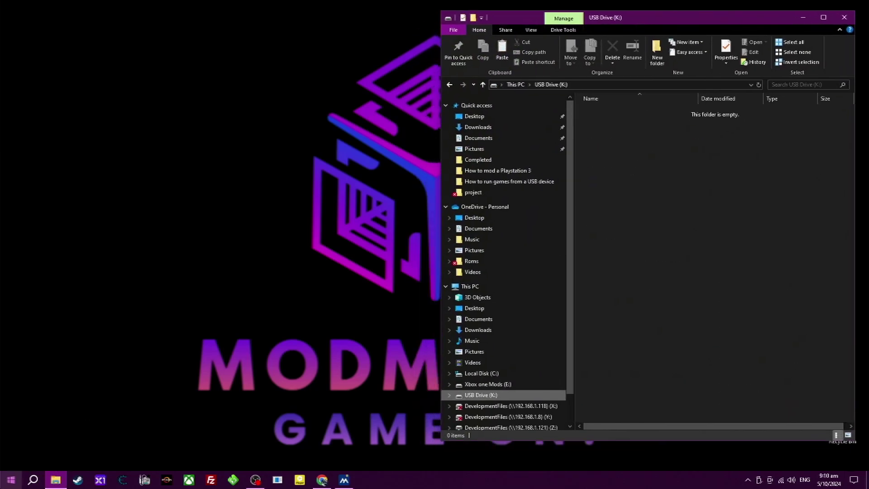
In a second Explorer window, browse to E:\Xbox One\To put on the HDD\Games.
left_click(62, 478)
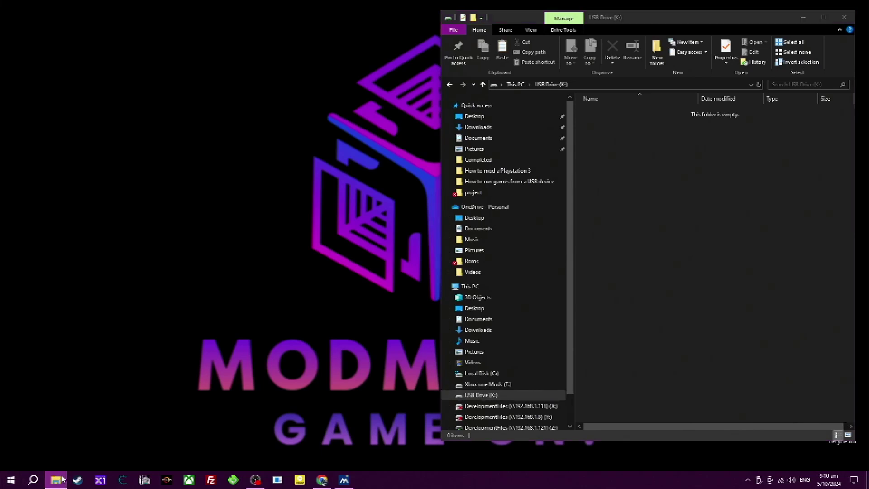
right_click(62, 478)
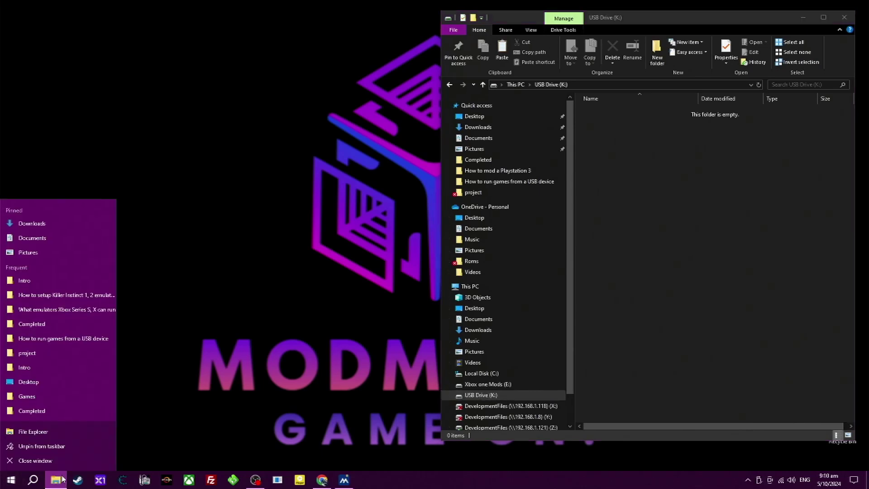
left_click(49, 434)
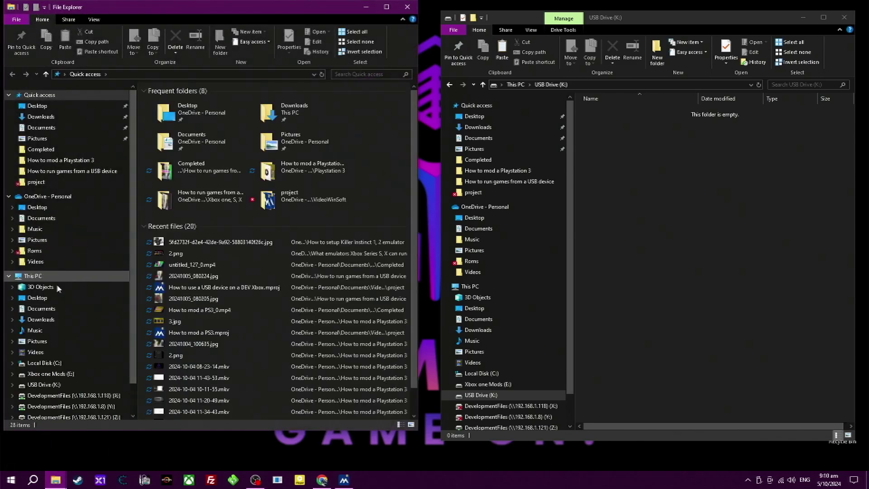
left_click(58, 374)
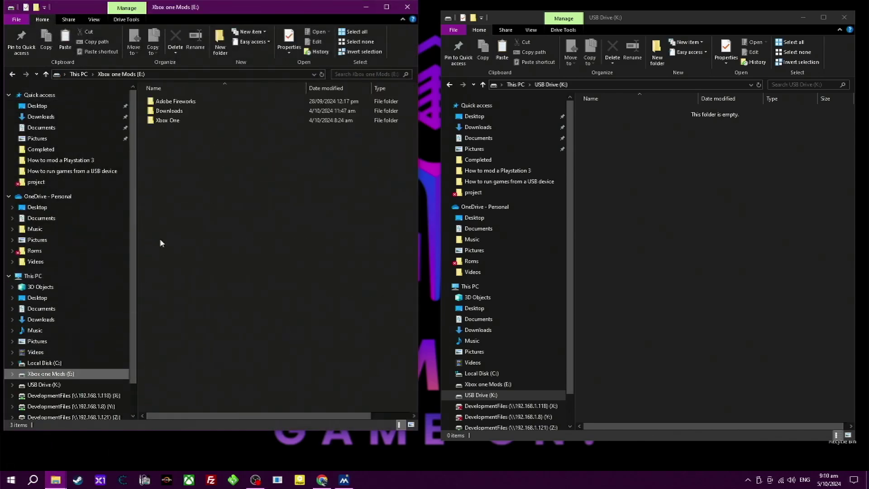
double_click(171, 121)
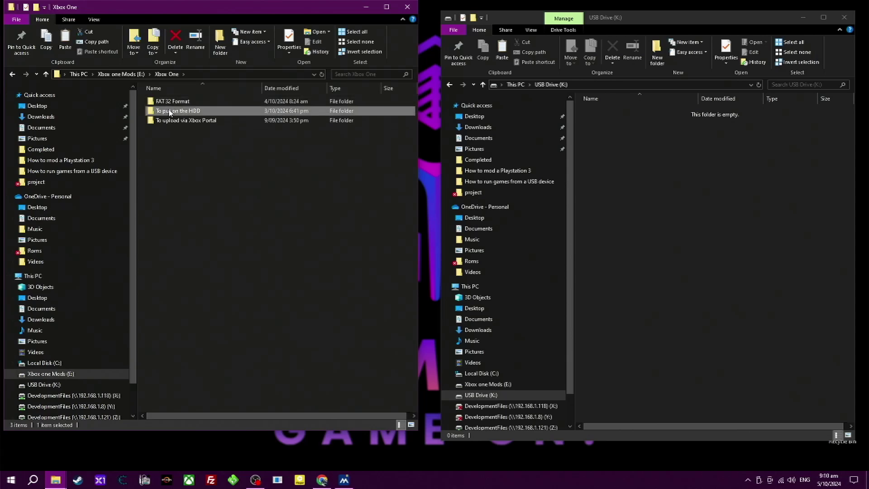
double_click(169, 111)
left_click(167, 121)
double_click(168, 122)
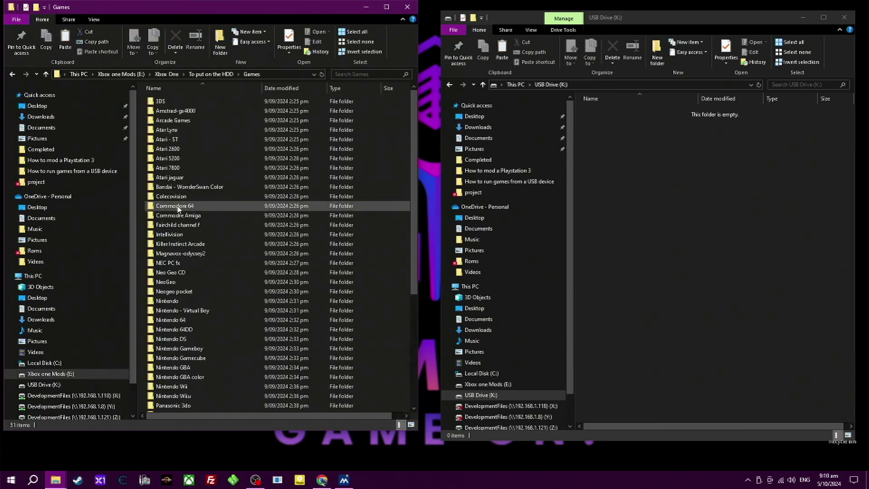
left_click_drag(357, 15, 371, 23)
Create a new folder named Games on the USB drive and open it.
right_click(650, 160)
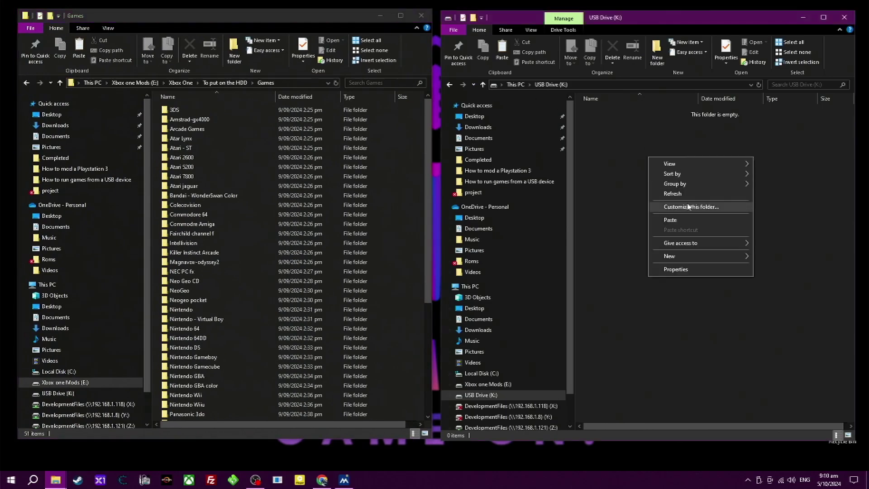
mouse_move(688, 256)
left_click(614, 257)
type("Games")
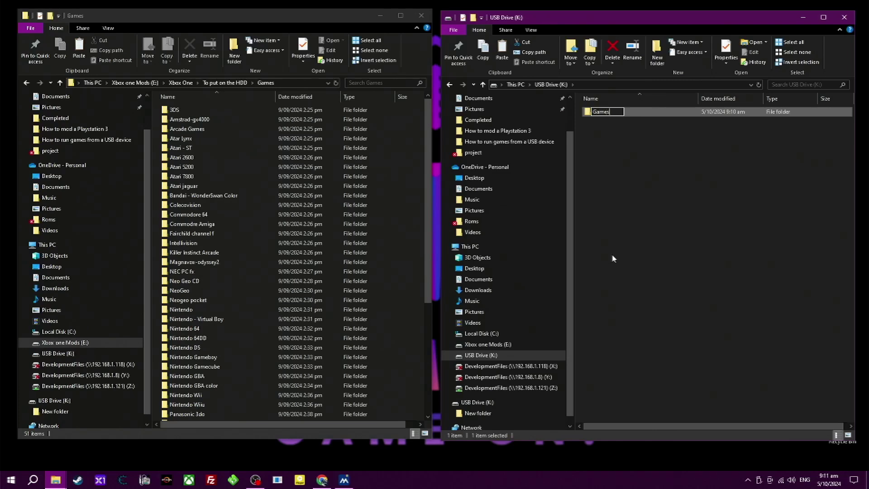
key("Return")
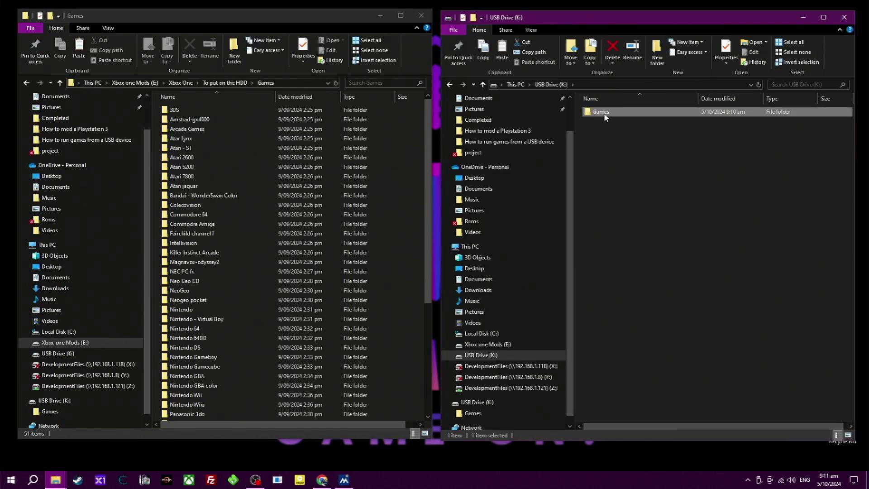
double_click(605, 117)
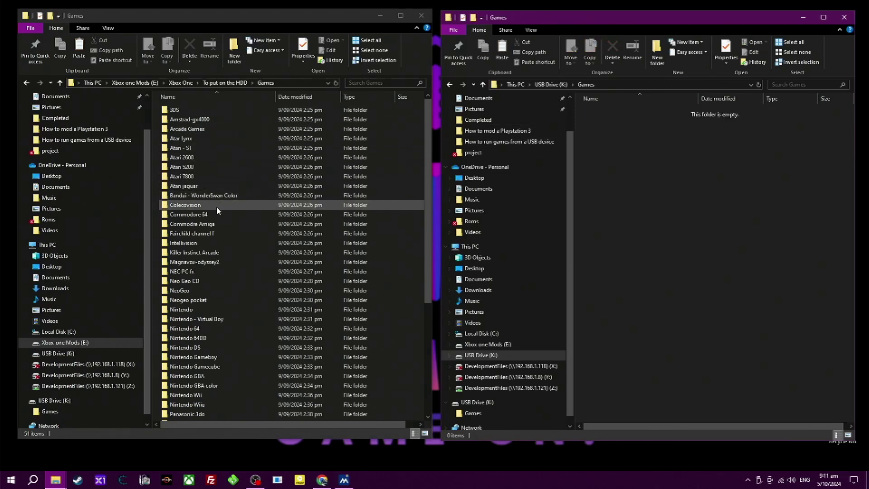
Copy the Killer Instinct Arcade folder into the USB Games folder, then close both windows.
left_click(200, 256)
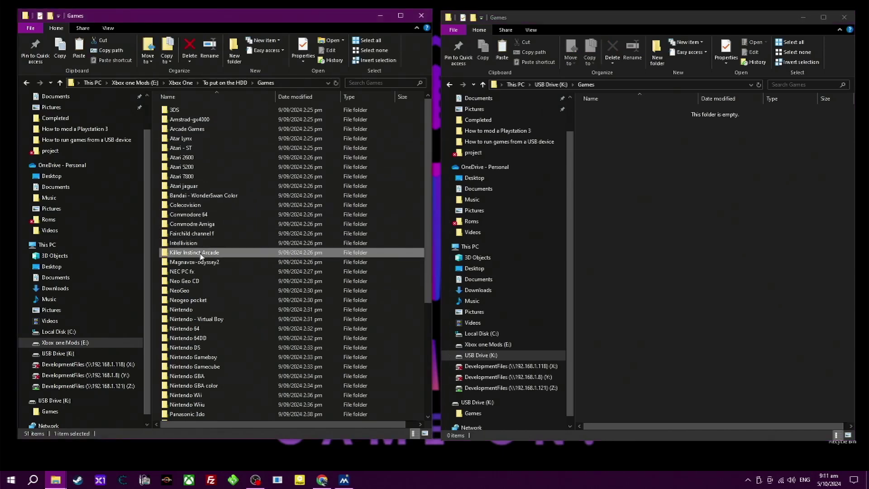
right_click(200, 256)
left_click(234, 410)
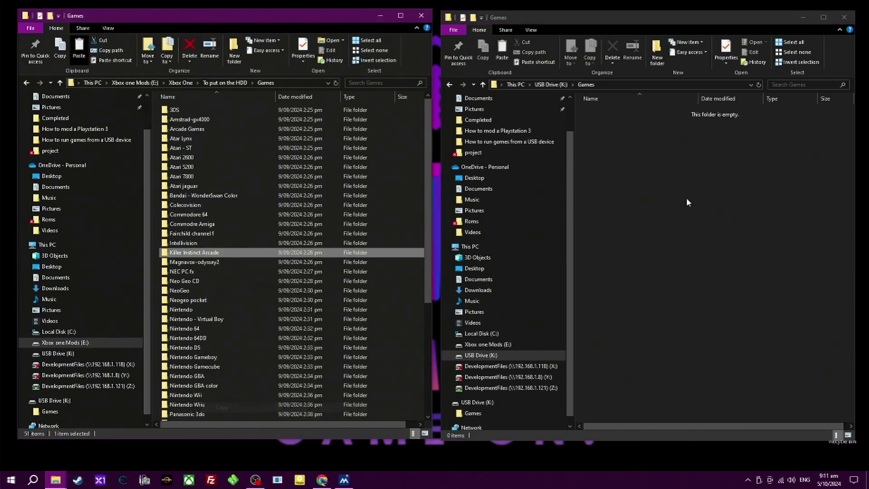
right_click(669, 181)
left_click(685, 244)
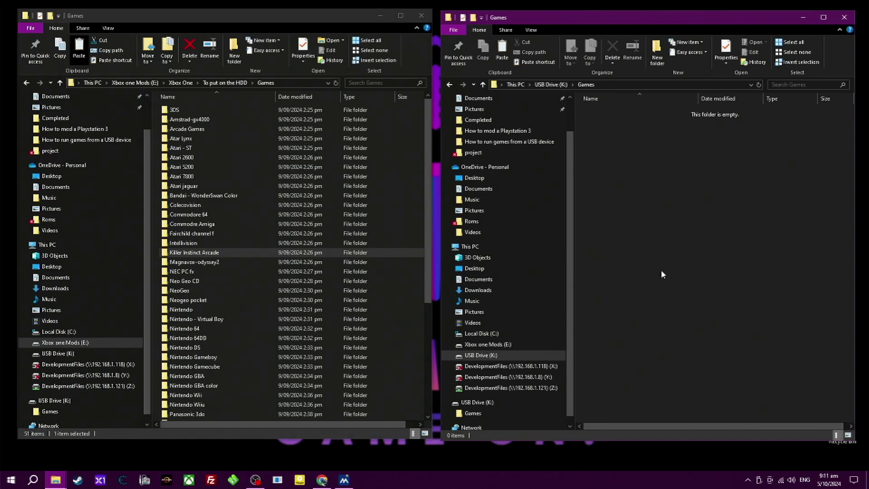
left_click(426, 18)
left_click(845, 17)
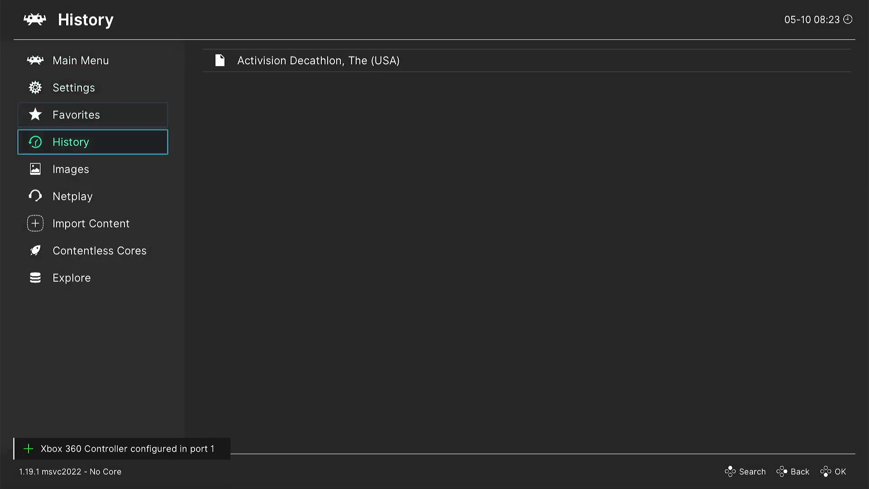
Under Import Content > Manual Scan, set the Content Directory to E:\Games with <Scan This Directory>.
key("Down")
key("Down")
key("Down")
key("Right")
key("Down")
key("Down")
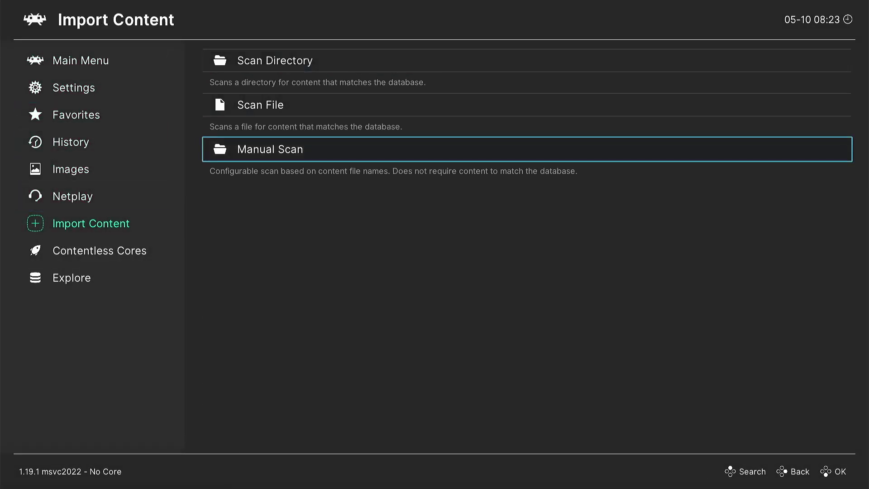
key("Return")
key("Return")
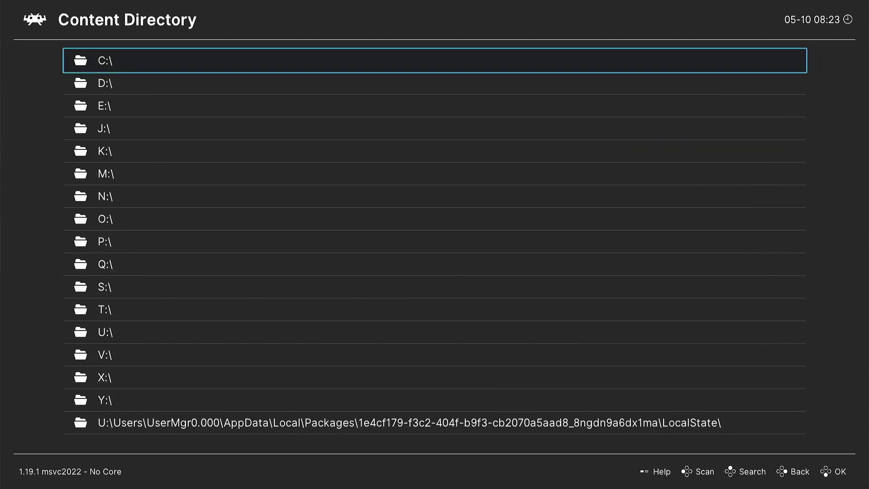
key("Down")
key("Down")
key("Return")
key("Down")
key("Down")
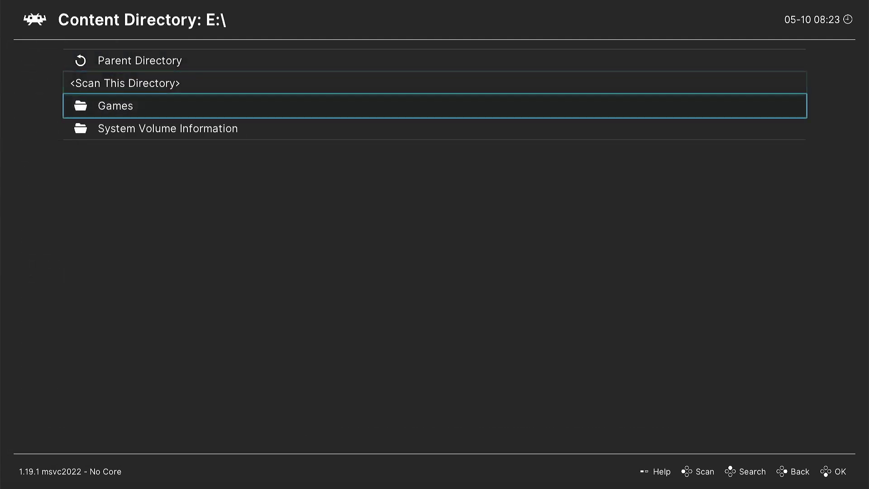
key("Return")
key("Down")
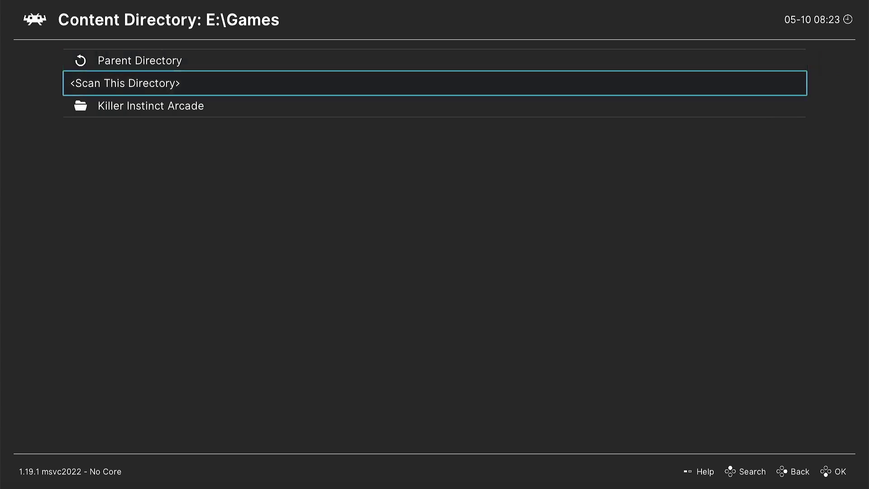
key("Down")
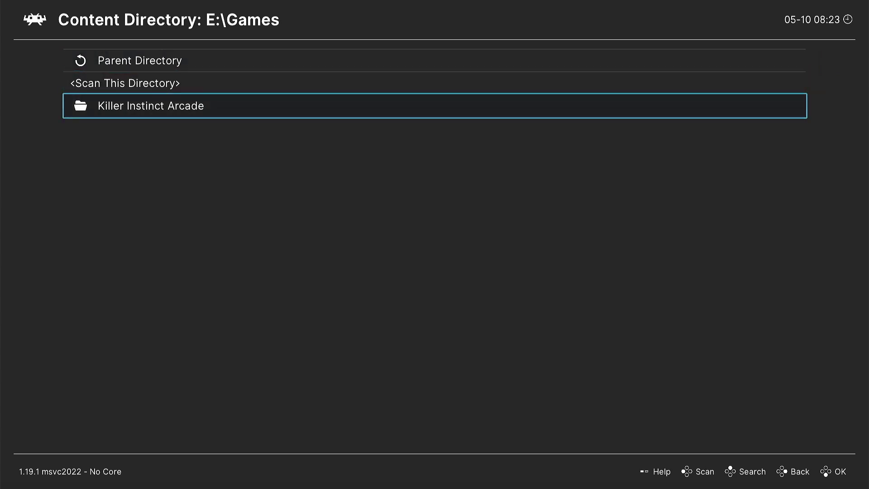
key("Up")
key("Return")
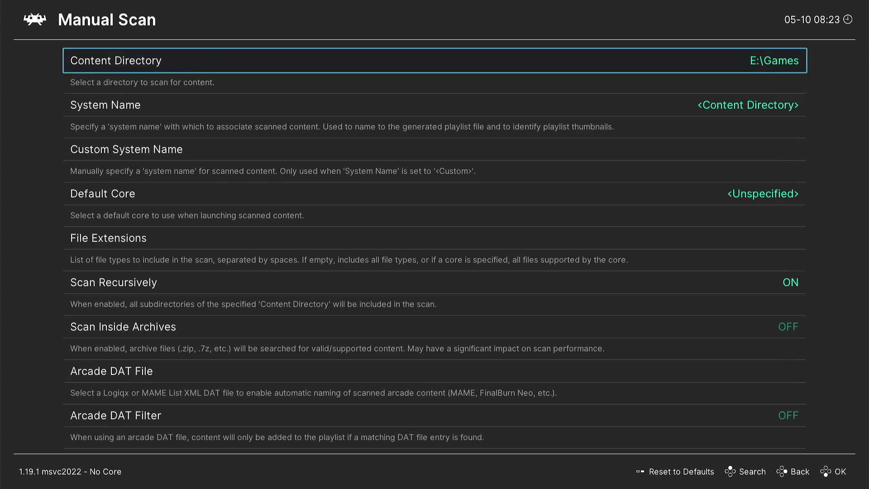
Spell 'killer instinct arcade' into the Custom System Name with the on-screen keyboard and confirm.
key("Down")
key("Down")
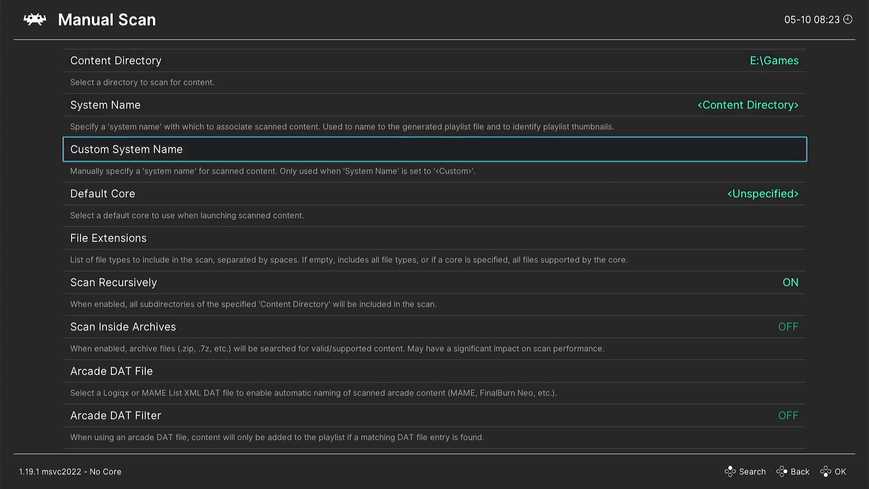
key("Return")
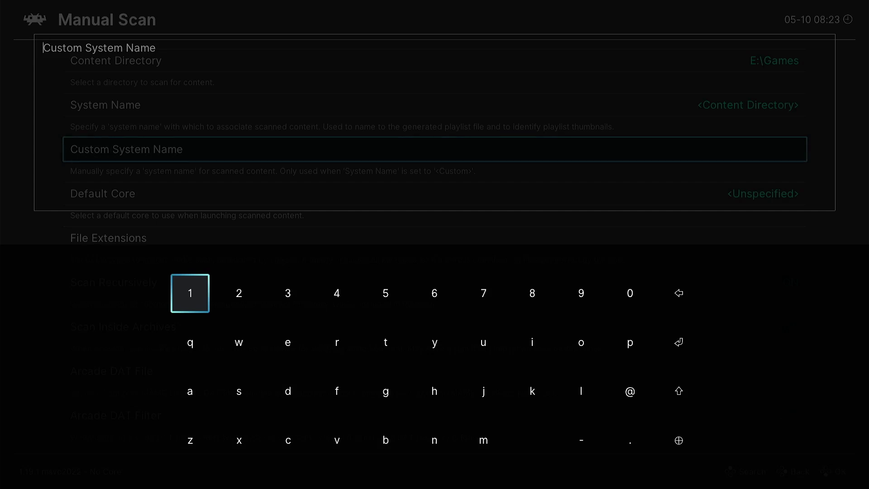
key("Right")
key("Right")
key("Right")
key("Down")
key("Down")
key("Return")
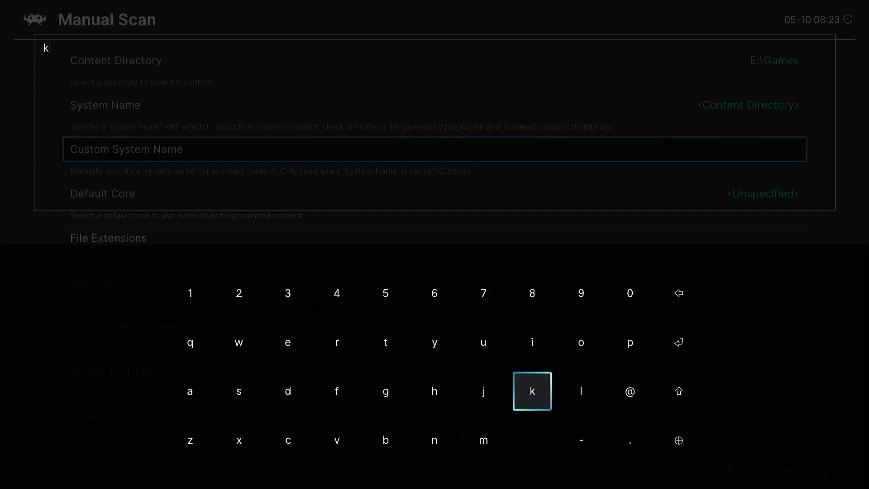
key("Up")
key("Return")
key("Right")
key("Down")
key("Return")
key("Return")
key("Left")
key("Left")
key("Left")
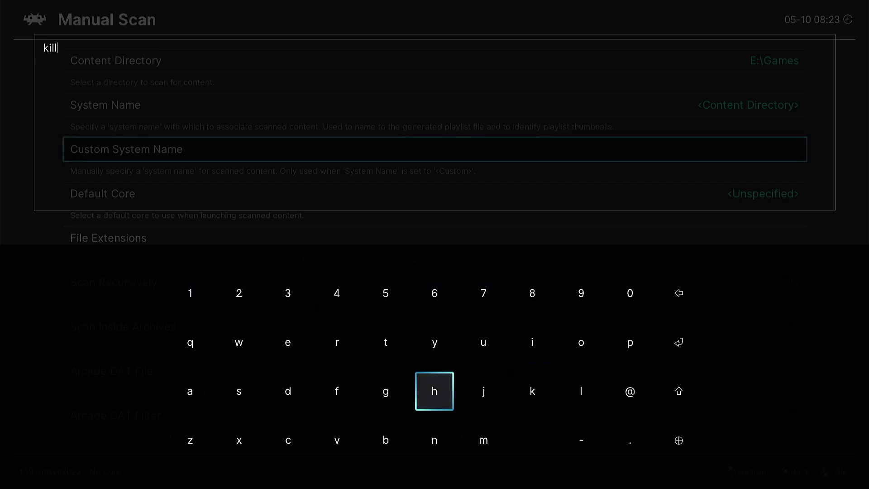
key("Left")
key("Left")
key("Left")
key("Up")
key("Return")
key("Right")
key("Return")
key("Right")
key("Right")
key("Right")
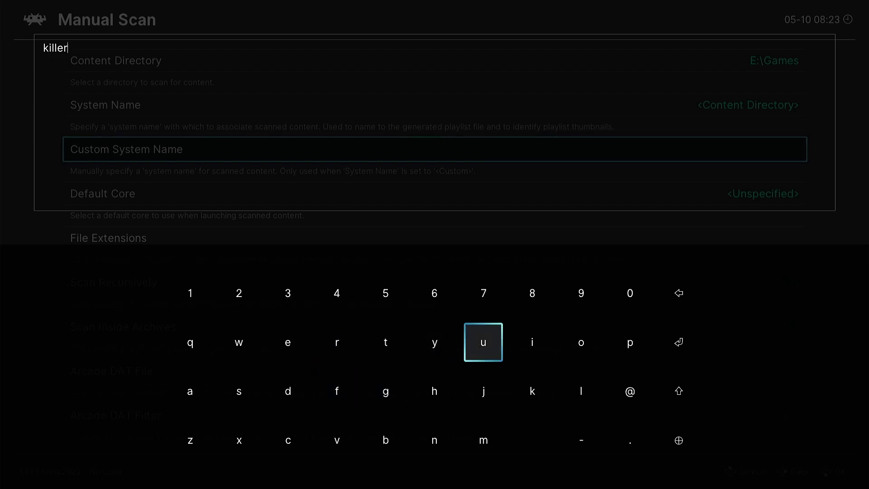
key("Right")
key("Down")
key("Down")
key("Return")
key("Up")
key("Up")
key("Return")
key("Left")
key("Left")
key("Down")
key("Down")
key("Return")
key("Left")
key("Left")
key("Left")
key("Up")
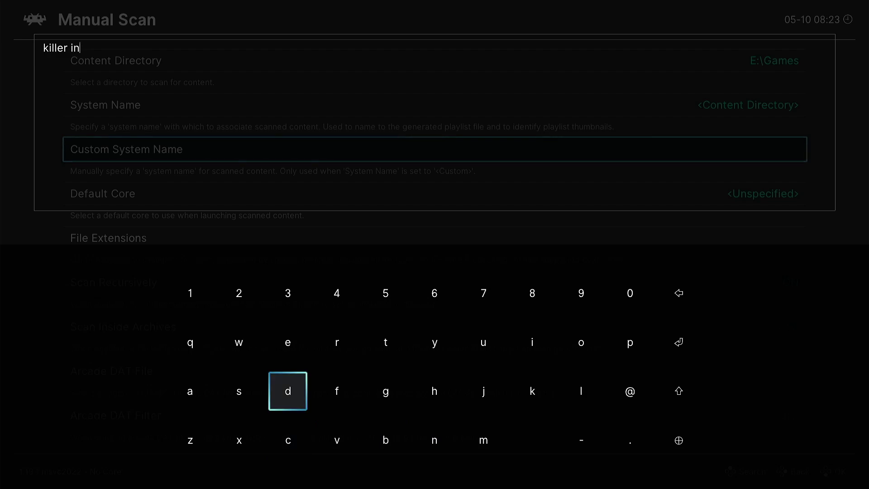
key("Left")
key("Return")
key("Right")
key("Right")
key("Right")
key("Up")
key("Return")
key("Right")
key("Right")
key("Right")
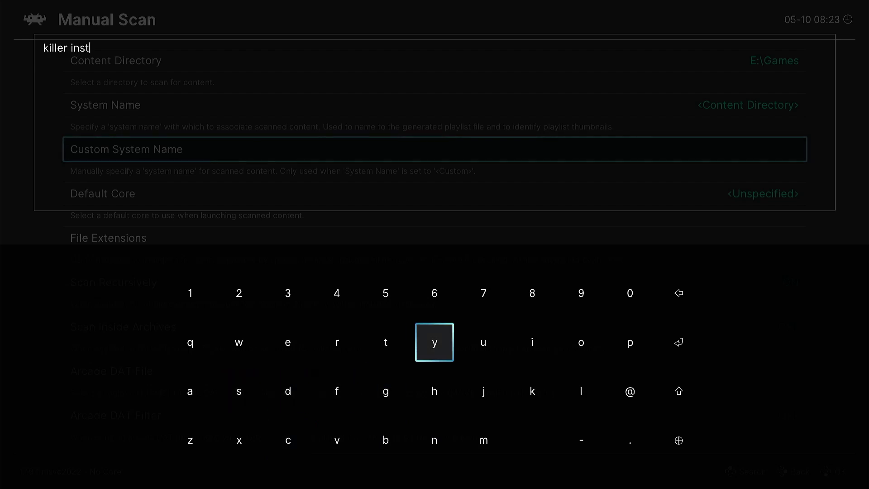
key("Return")
key("Down")
key("Left")
key("Left")
key("Down")
key("Return")
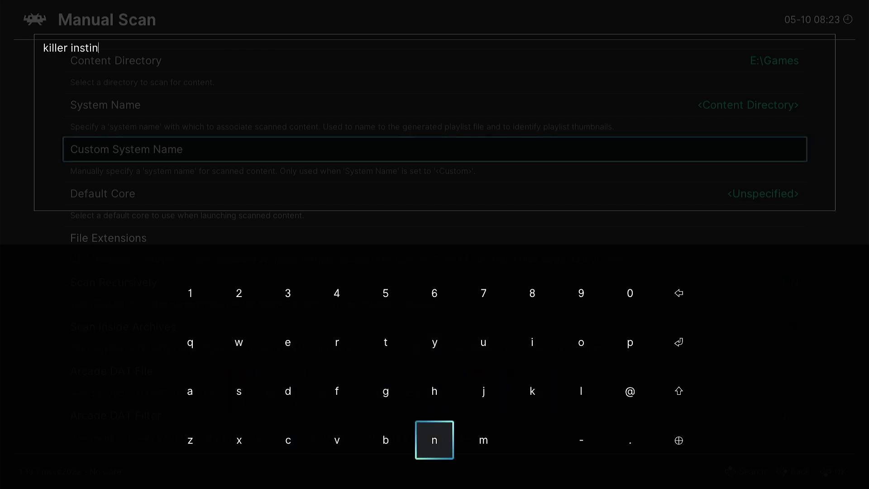
key("Left")
key("Left")
key("Left")
key("Return")
key("Up")
key("Up")
key("Right")
key("Right")
key("Return")
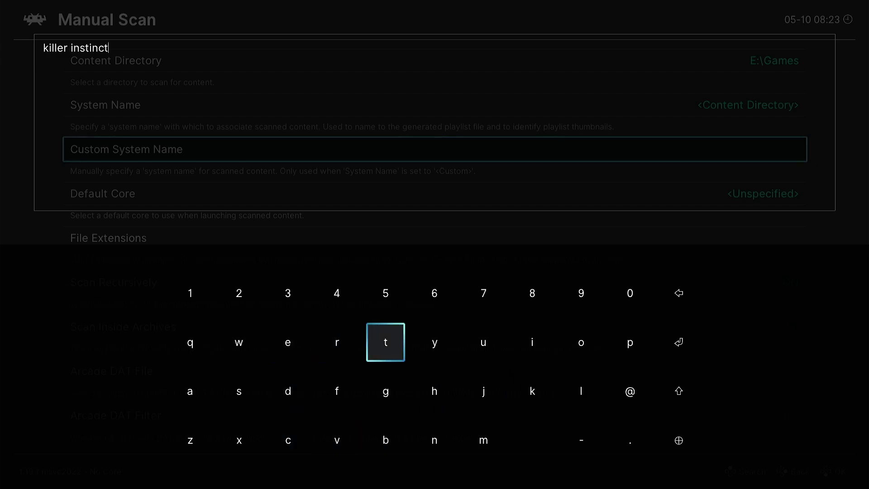
key("Right")
key("Right")
key("Right")
key("Down")
key("Down")
key("Return")
key("Left")
key("Left")
key("Left")
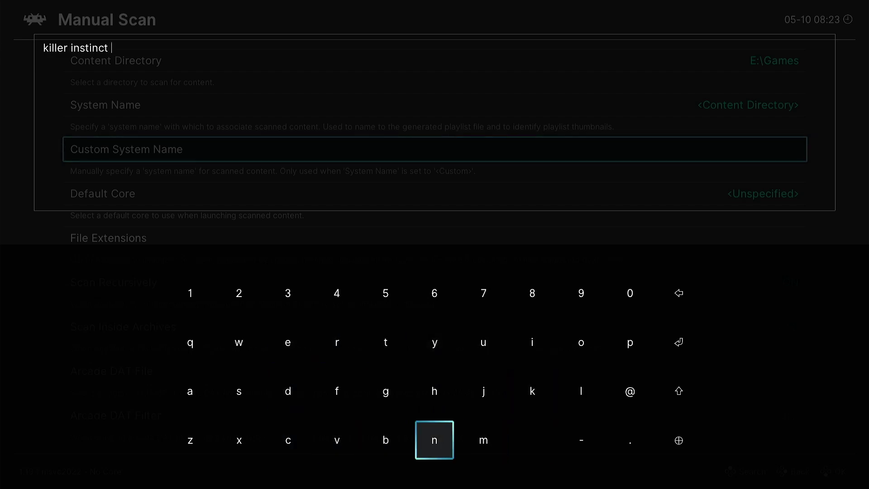
key("Up")
key("Return")
key("Right")
key("Right")
key("Right")
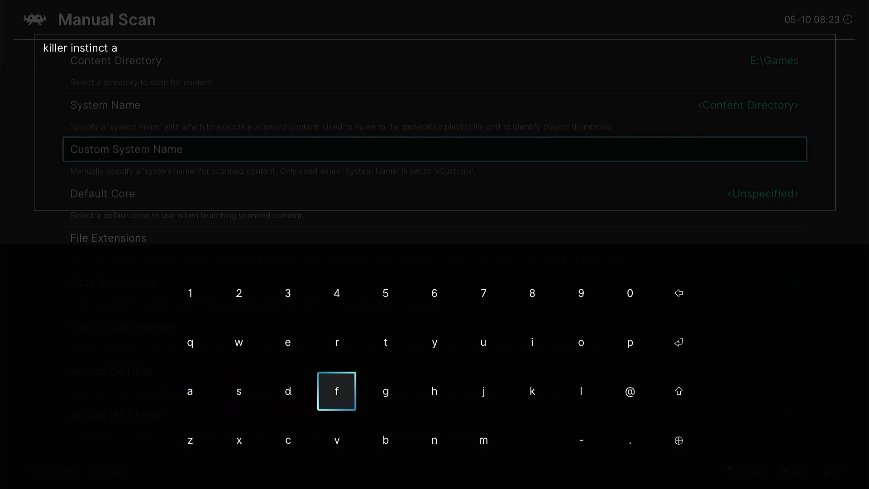
key("Up")
key("Return")
key("Down")
key("Left")
key("Down")
key("Return")
key("Left")
key("Left")
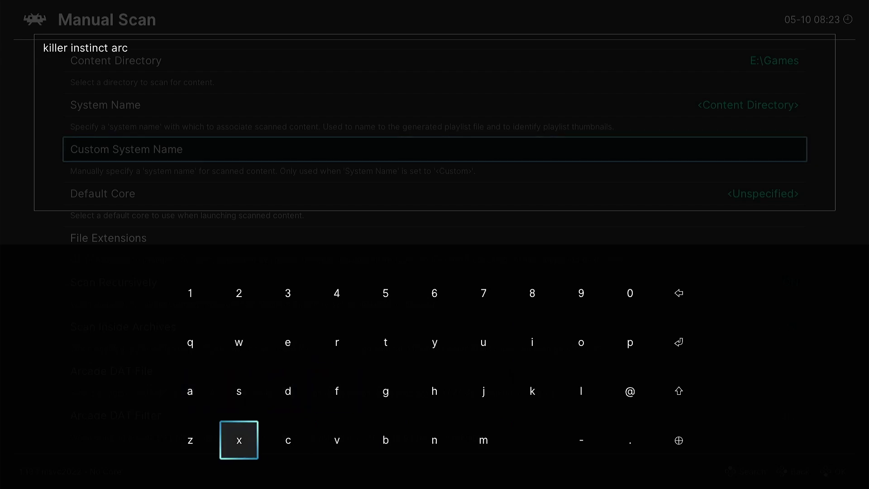
key("Up")
key("Return")
key("Right")
key("Right")
key("Return")
key("Up")
key("Return")
key("Right")
key("Right")
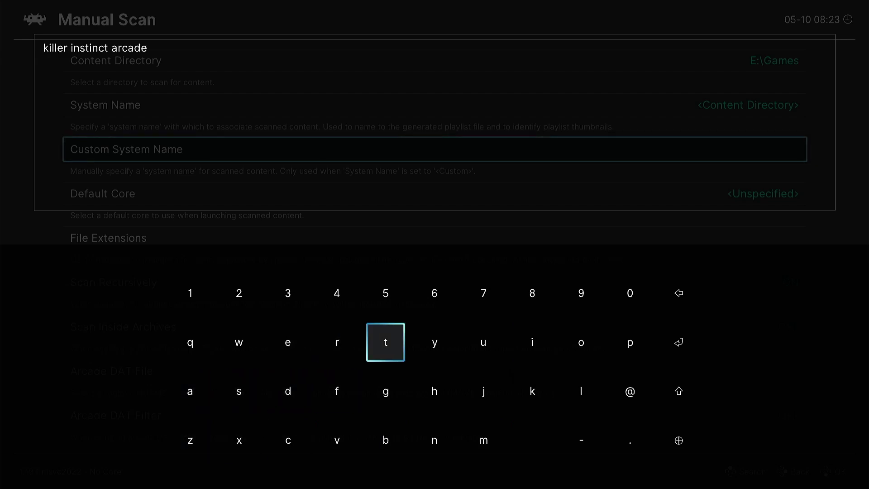
key("Right")
key("Right")
key("Right")
key("Return")
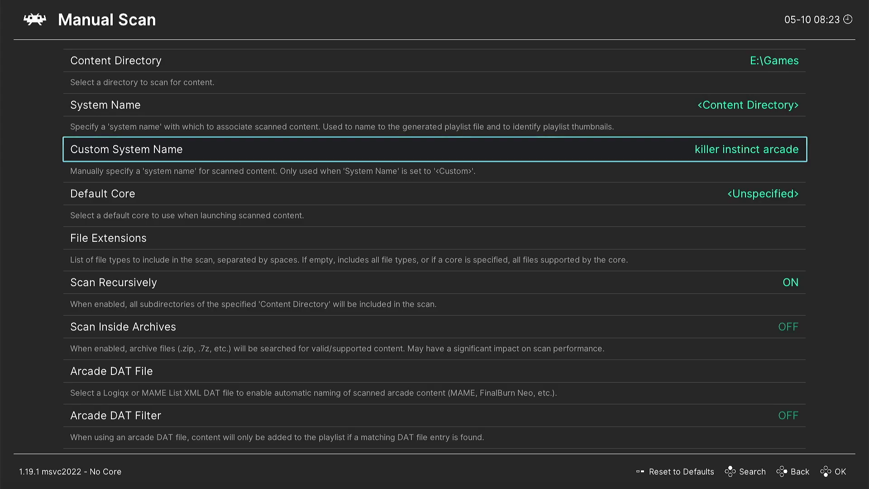
Set the manual scan's Default Core to Arcade (MAME 2016).
key("Down")
key("Return")
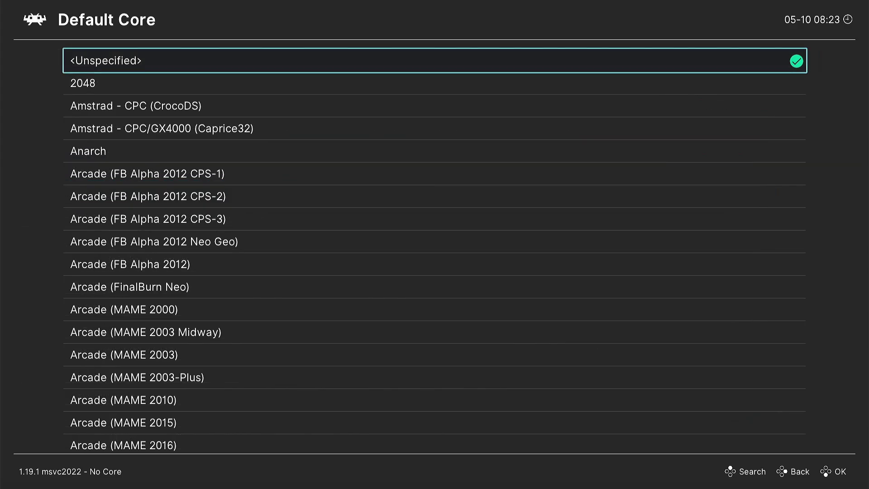
key("Down")
key("Down")
key("Down")
key("Down")
key("Down")
key("Down")
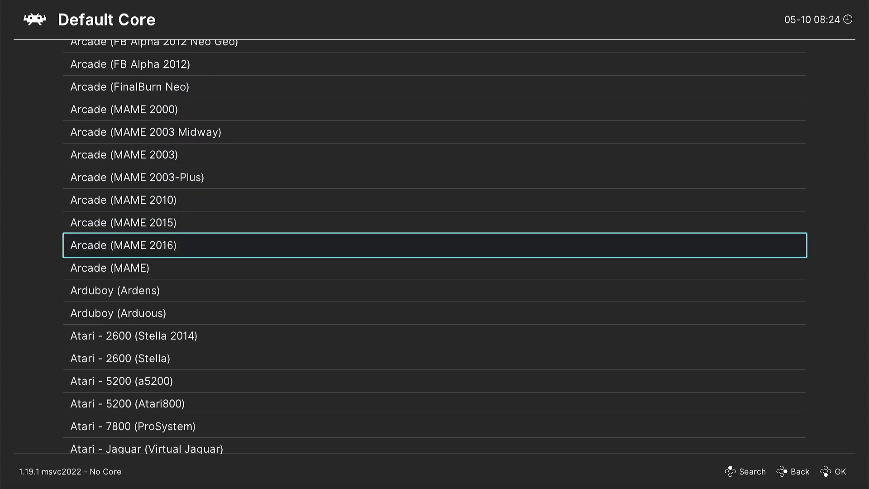
key("Return")
Turn on Scan Inside Archives and start the scan of E:\Games.
key("Down")
key("Down")
key("Down")
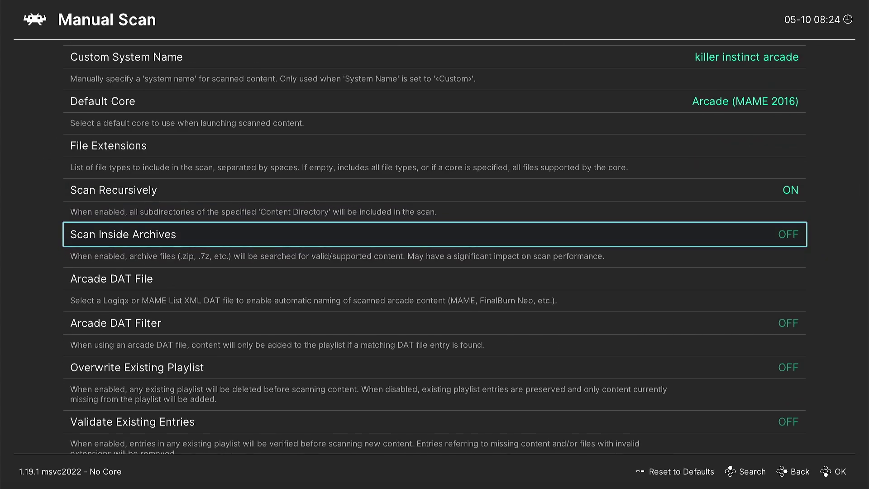
key("Return")
key("Down")
key("Down")
key("Down")
key("Down")
key("Down")
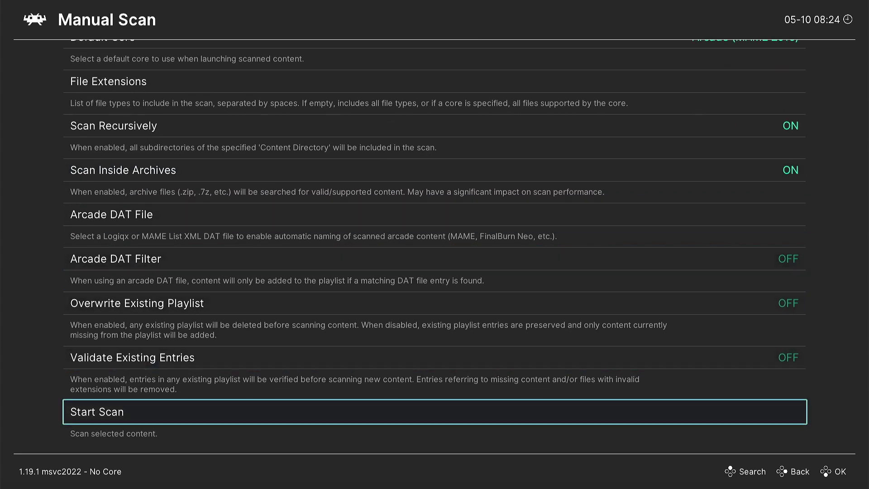
key("Return")
key("BackSpace")
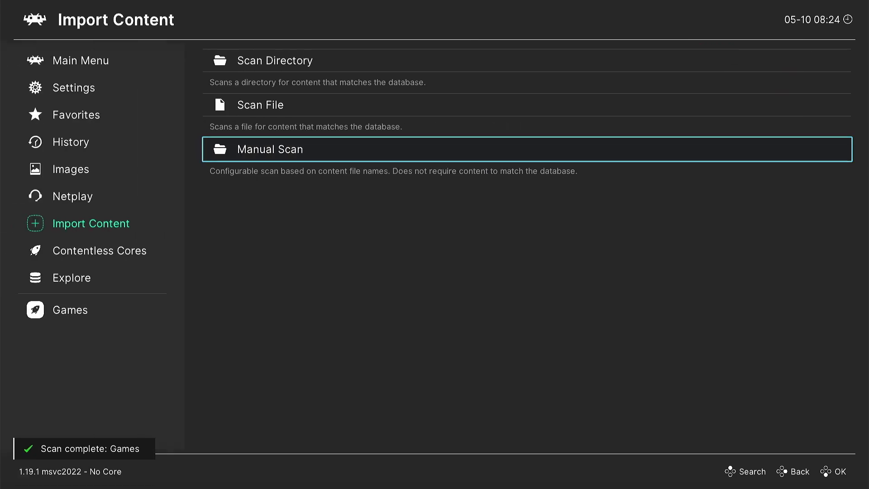
Go to the Games playlist, select kinst and run Killer Instinct.
key("BackSpace")
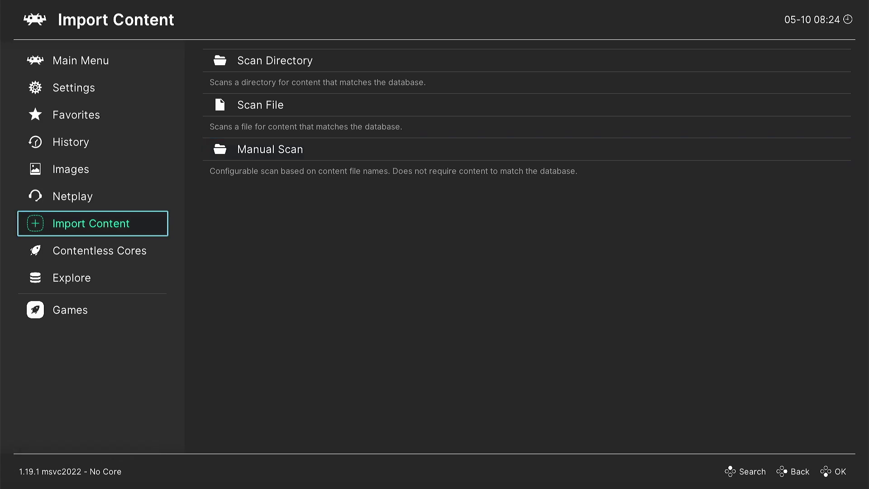
key("Down")
key("Down")
key("Down")
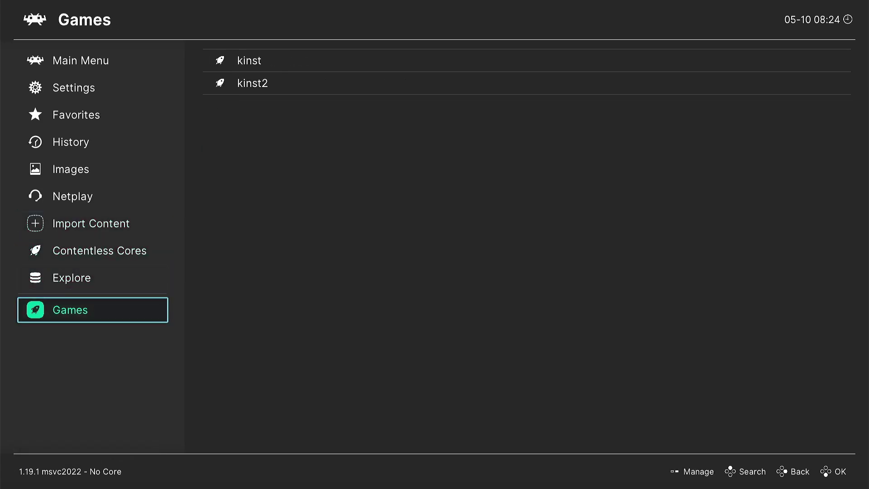
key("Right")
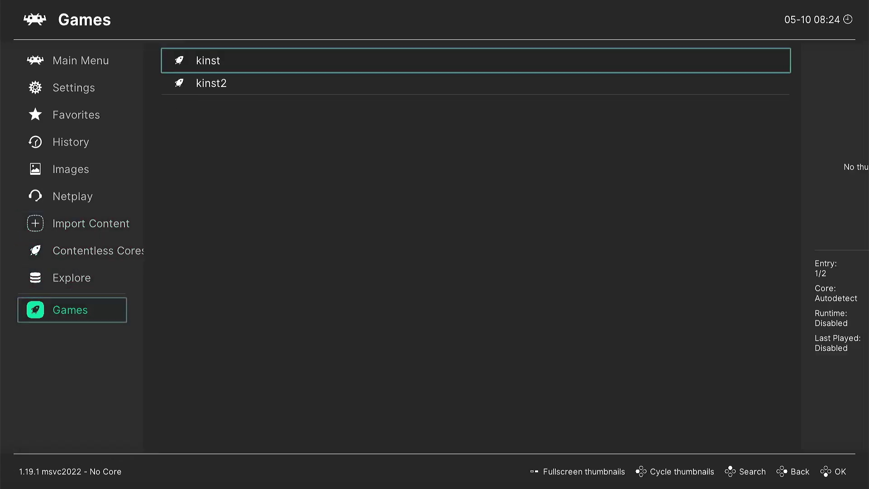
key("Return")
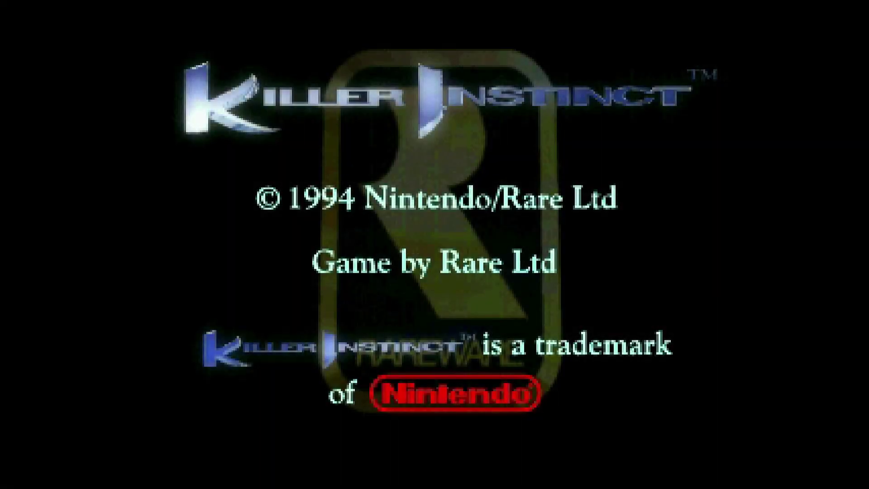
Insert credits, start Killer Instinct, pick Glacius, then close the game to launch kinst2.
key("Shift_R")
key("Shift_R")
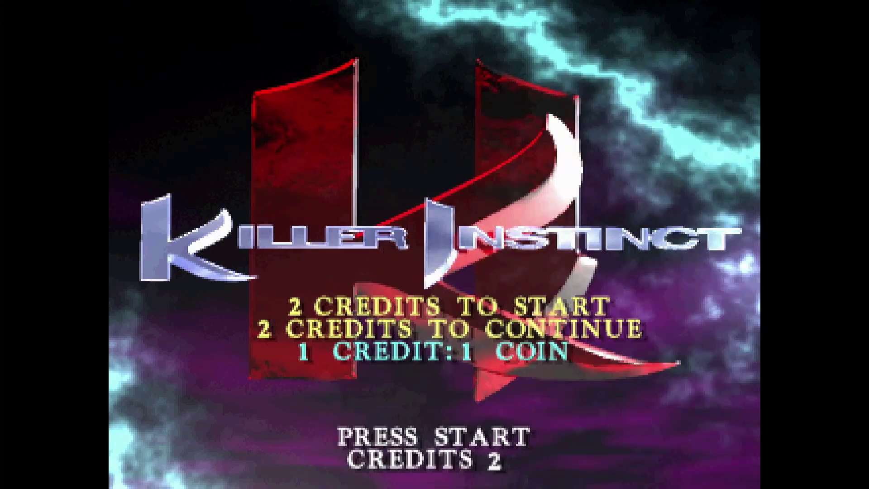
key("Return")
key("Right")
key("Right")
key("Right")
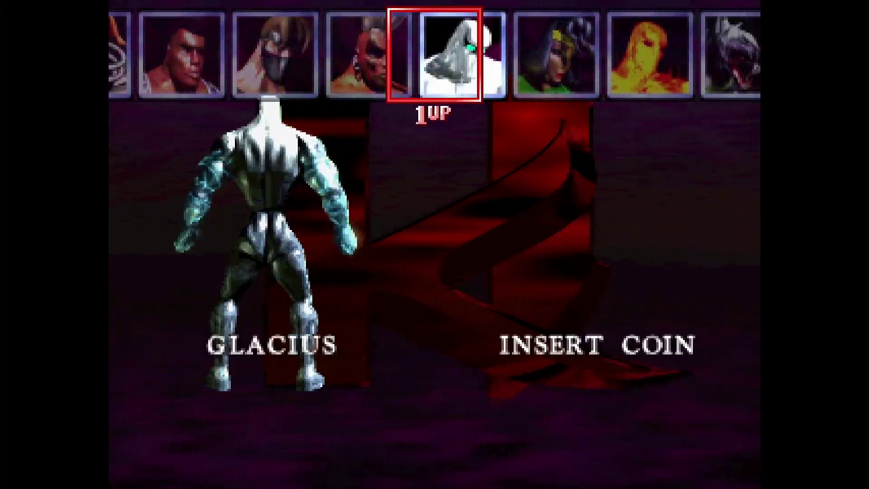
key("F1")
key("Down")
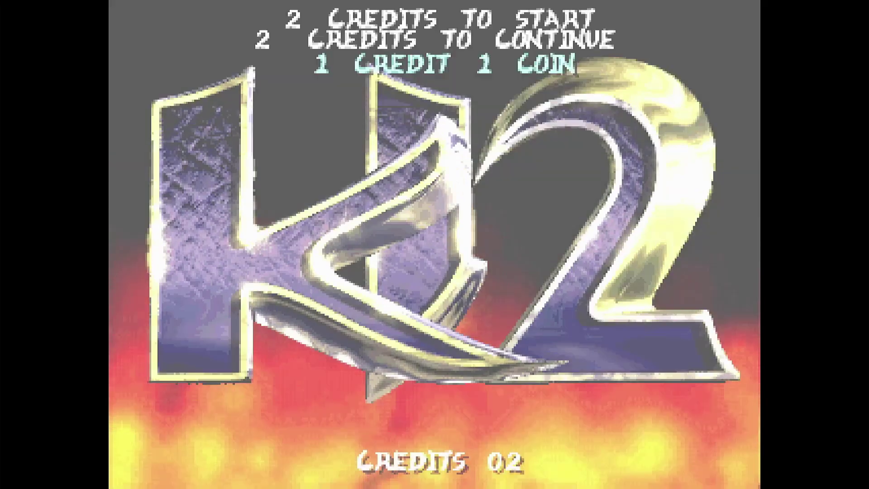
Insert a credit and start Killer Instinct 2, then bring up RetroArch's Quick Menu.
key("5")
key("5")
key("1")
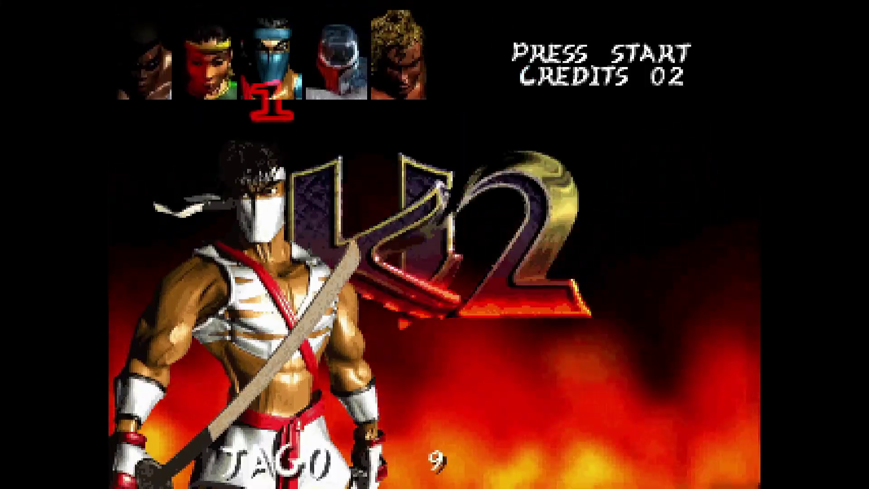
key("F1")
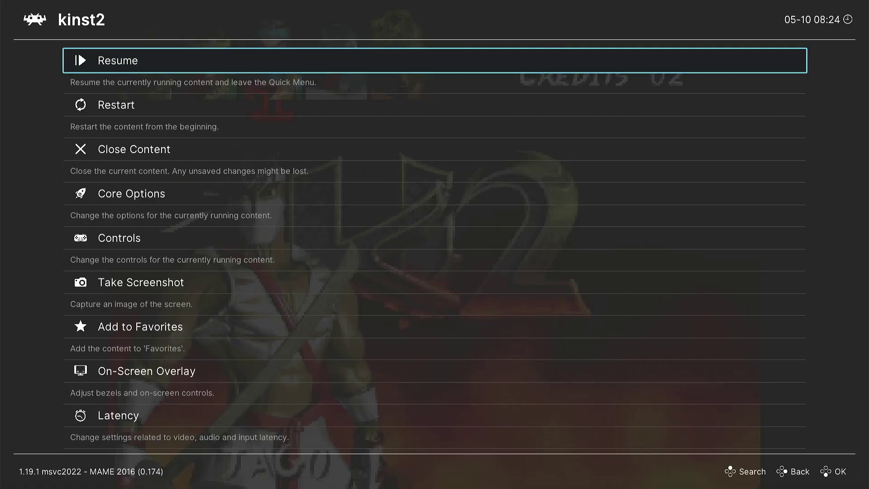